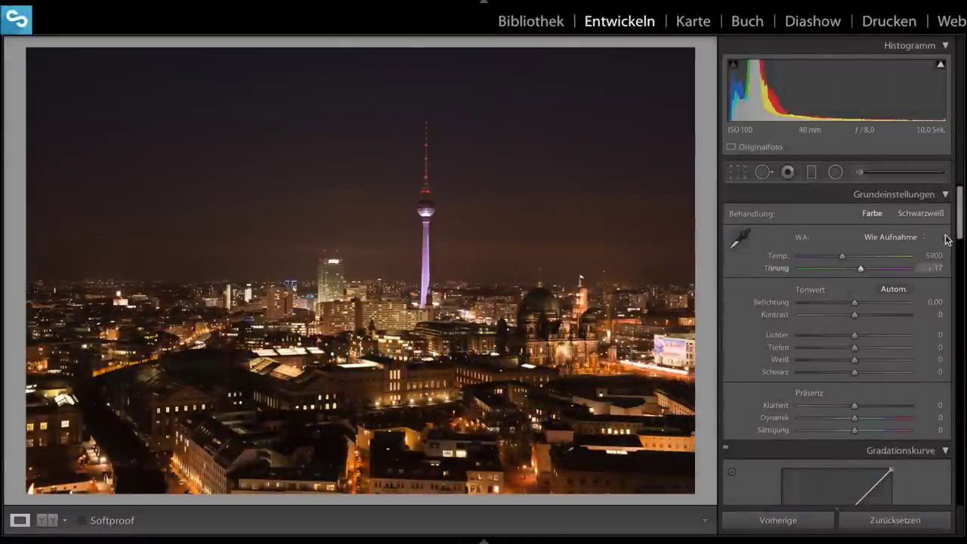
In Basic, set Shadows +81, Highlights −80 and Whites +38, previewing clipping with Alt
{"action": "left_click_drag", "start_coordinate": [960, 229], "coordinate": [959, 385]}
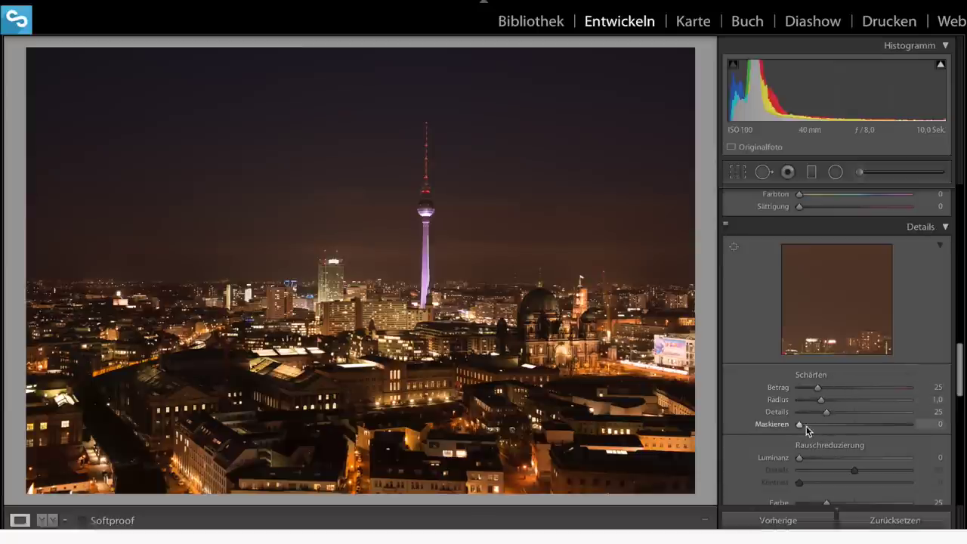
{"action": "scroll", "coordinate": [857, 318], "scroll_direction": "up", "scroll_amount": 2}
{"action": "scroll", "coordinate": [857, 318], "scroll_direction": "up", "scroll_amount": 10}
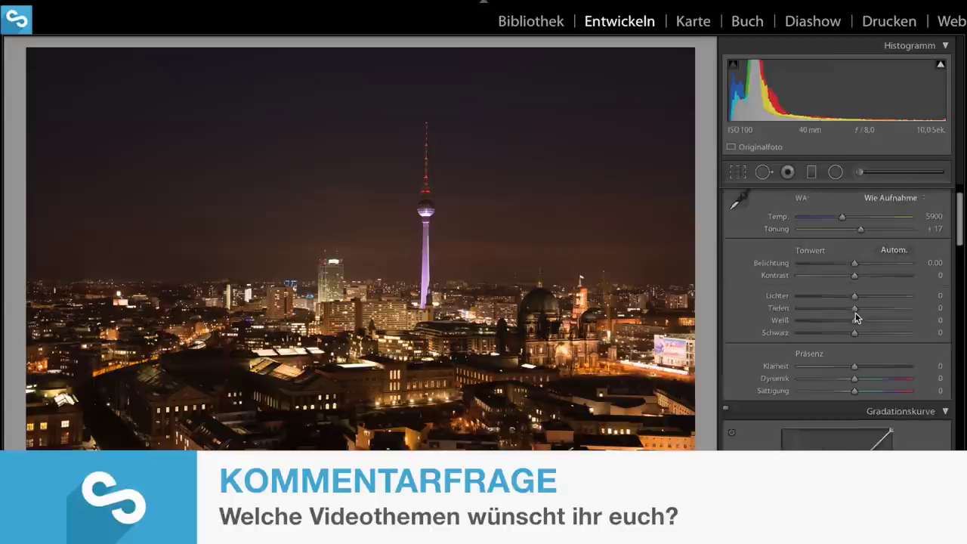
{"action": "scroll", "coordinate": [857, 319], "scroll_direction": "up", "scroll_amount": 2}
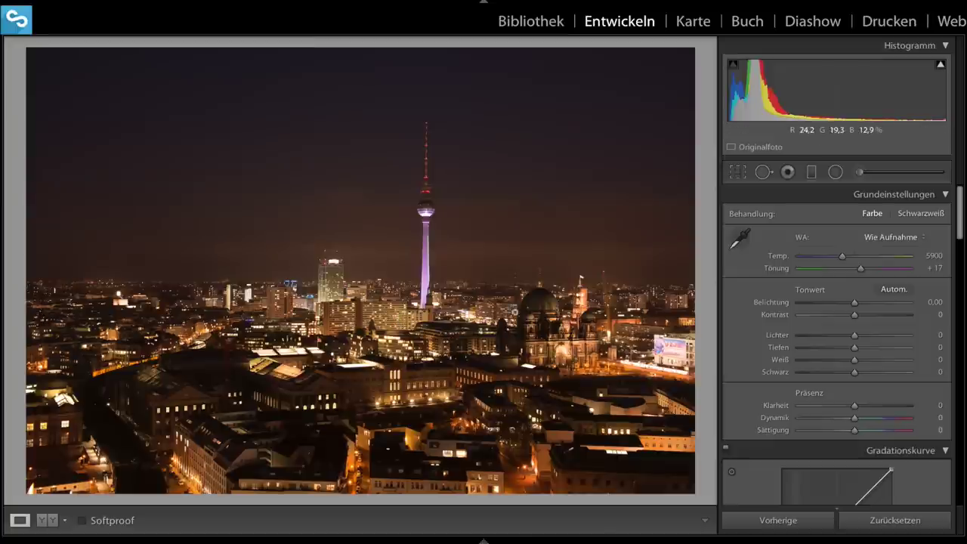
{"action": "left_click_drag", "start_coordinate": [853, 348], "coordinate": [898, 349]}
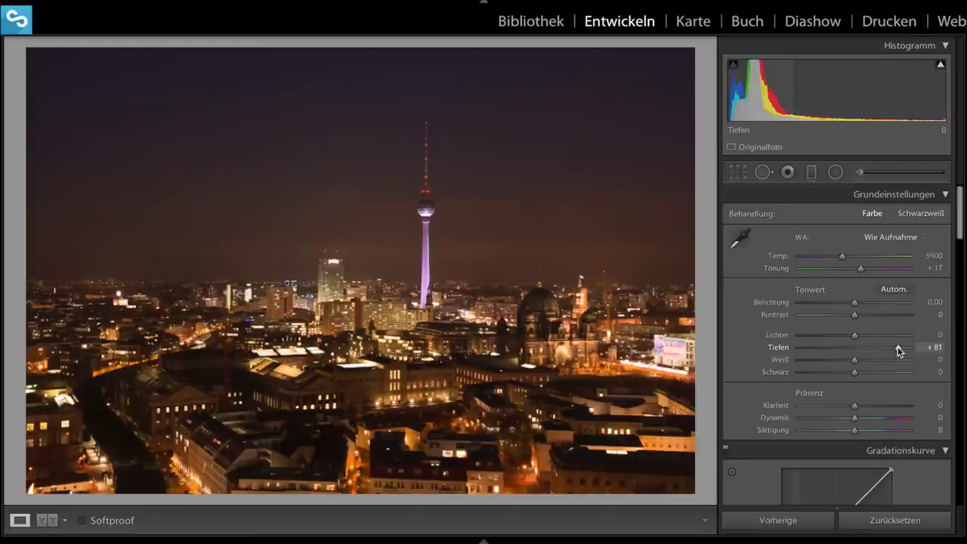
{"action": "left_click_drag", "start_coordinate": [820, 335], "coordinate": [810, 335]}
{"action": "key", "text": "alt"}
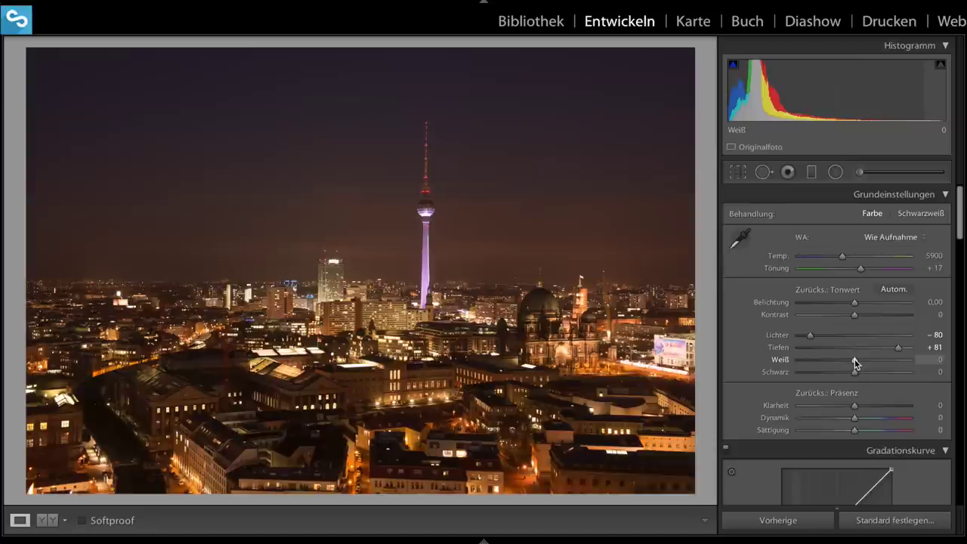
{"action": "mouse_move", "coordinate": [853, 361]}
{"action": "left_mouse_down"}
{"action": "mouse_move", "coordinate": [877, 363]}
{"action": "mouse_move", "coordinate": [845, 373]}
{"action": "left_mouse_up"}
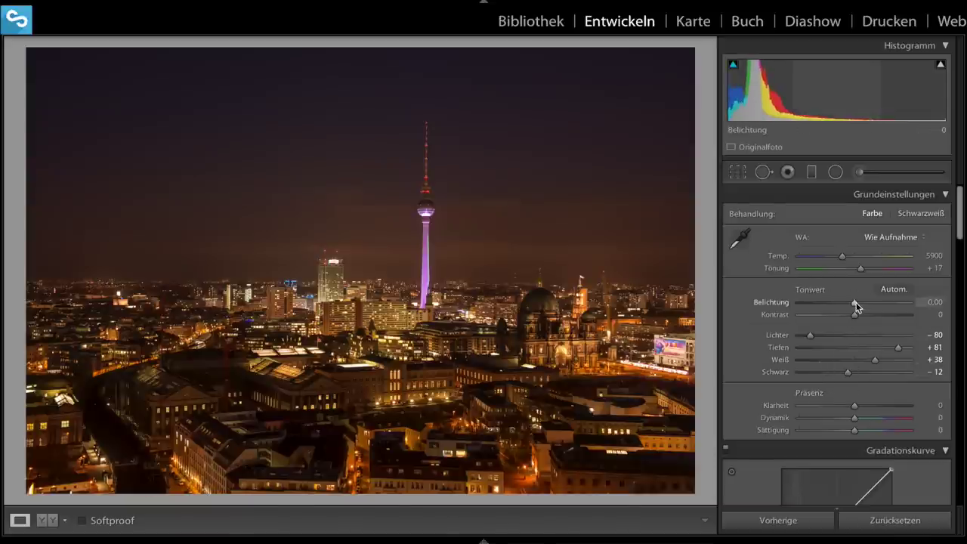
Raise Exposure to +0.80, lower Clarity to −10, and set Temp 5299 and Tint +23
{"action": "left_click_drag", "start_coordinate": [854, 302], "coordinate": [865, 305]}
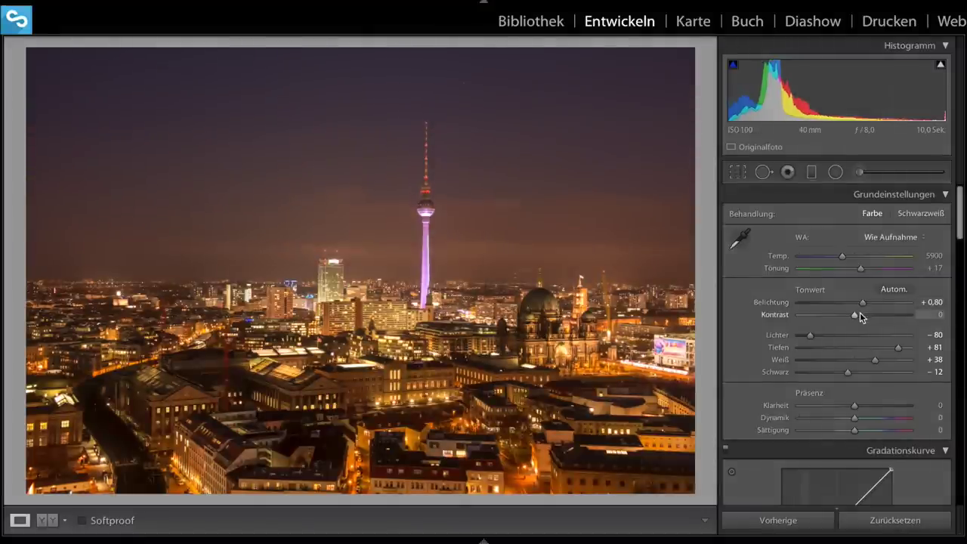
{"action": "left_click_drag", "start_coordinate": [854, 405], "coordinate": [848, 406]}
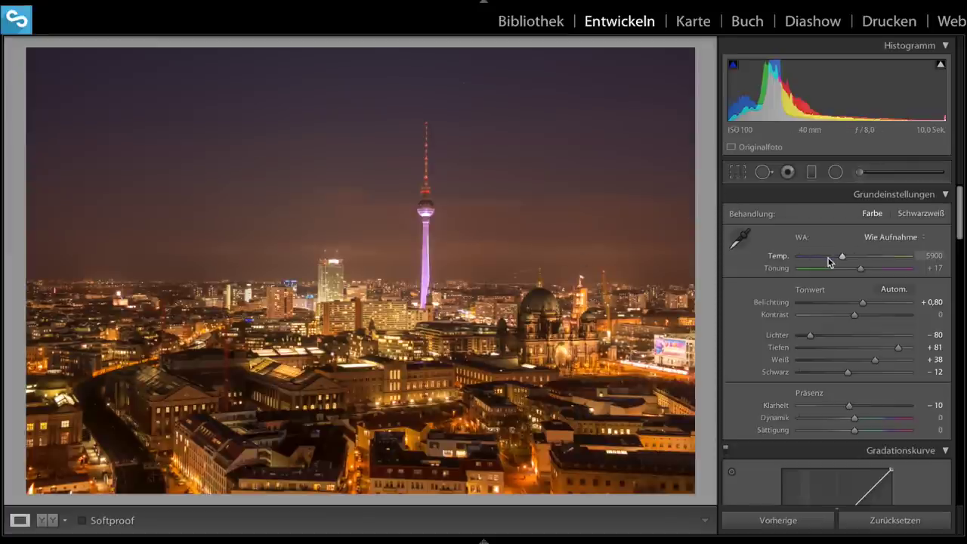
{"action": "left_click_drag", "start_coordinate": [841, 256], "coordinate": [835, 258]}
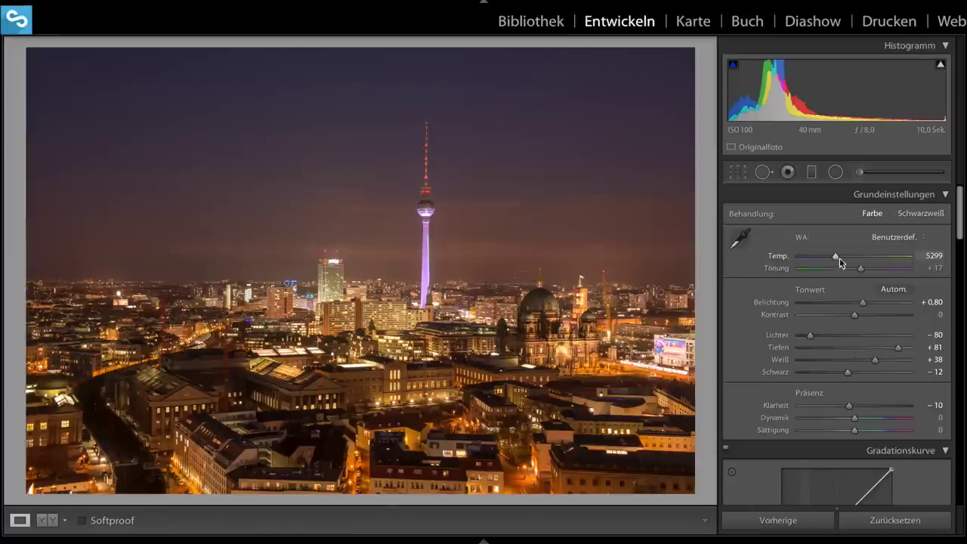
{"action": "left_click_drag", "start_coordinate": [860, 269], "coordinate": [863, 270]}
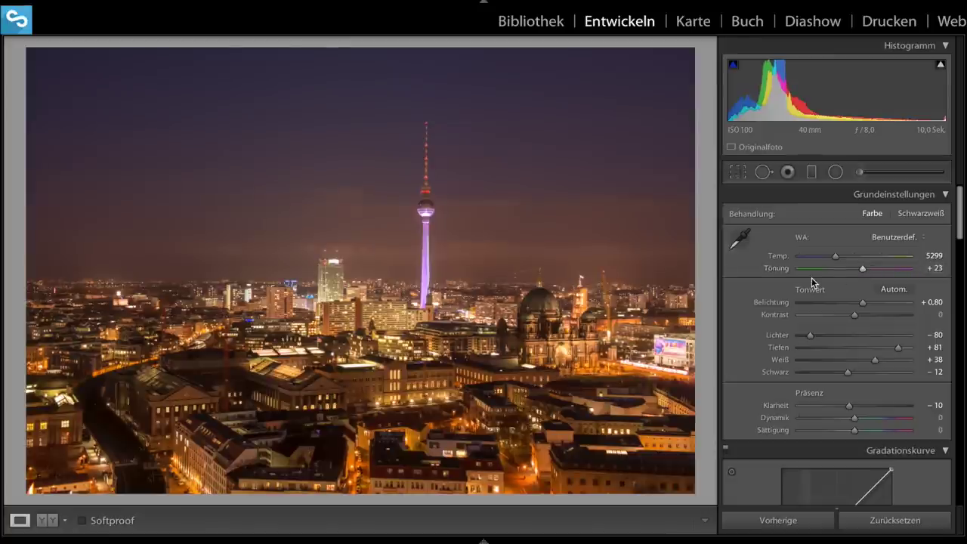
Scroll the right panel down to the Details sharpening and noise reduction settings
{"action": "scroll", "coordinate": [851, 349], "scroll_direction": "down", "scroll_amount": 3}
{"action": "scroll", "coordinate": [851, 349], "scroll_direction": "down", "scroll_amount": 1}
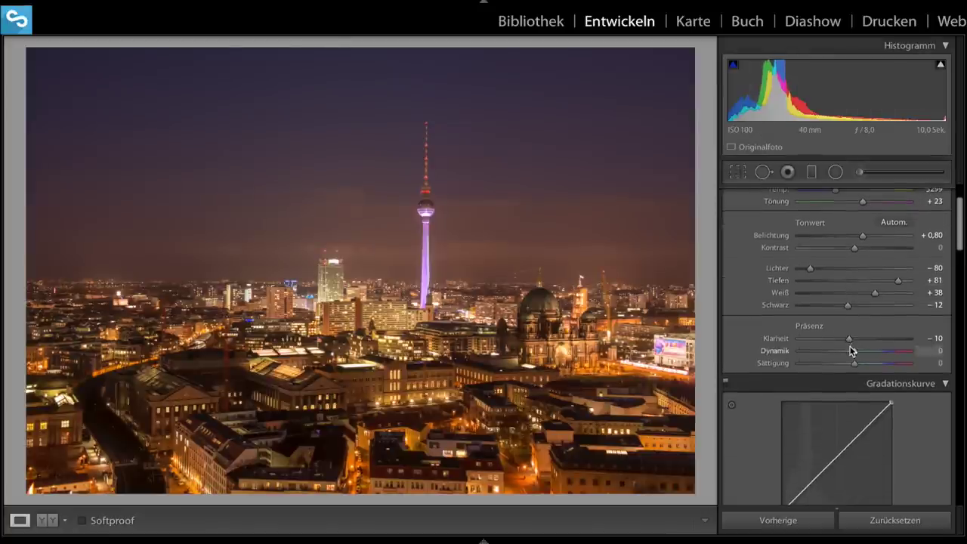
{"action": "scroll", "coordinate": [851, 347], "scroll_direction": "down", "scroll_amount": 4}
{"action": "scroll", "coordinate": [852, 348], "scroll_direction": "down", "scroll_amount": 4}
{"action": "scroll", "coordinate": [852, 346], "scroll_direction": "down", "scroll_amount": 3}
{"action": "scroll", "coordinate": [852, 344], "scroll_direction": "down", "scroll_amount": 4}
{"action": "scroll", "coordinate": [852, 340], "scroll_direction": "down", "scroll_amount": 4}
{"action": "scroll", "coordinate": [852, 341], "scroll_direction": "down", "scroll_amount": 3}
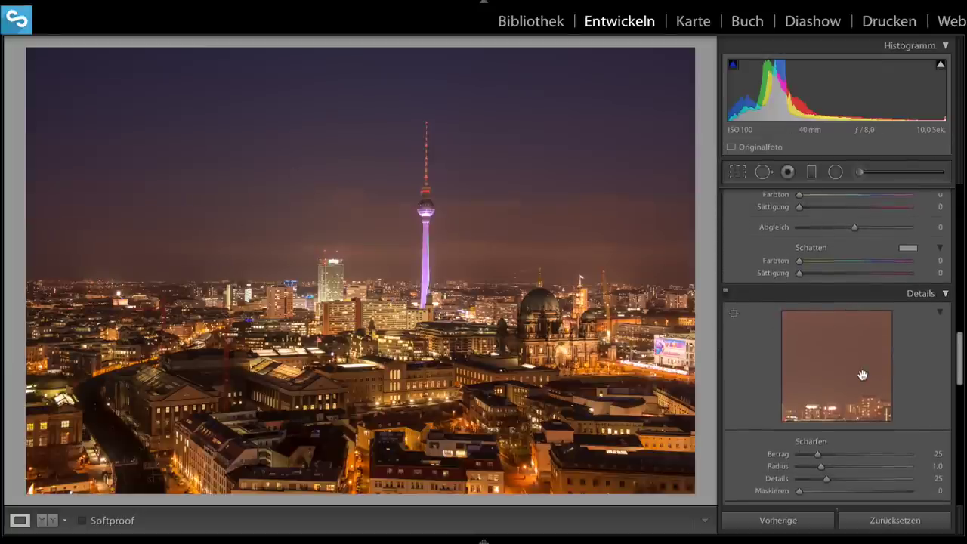
{"action": "scroll", "coordinate": [861, 374], "scroll_direction": "down", "scroll_amount": 3}
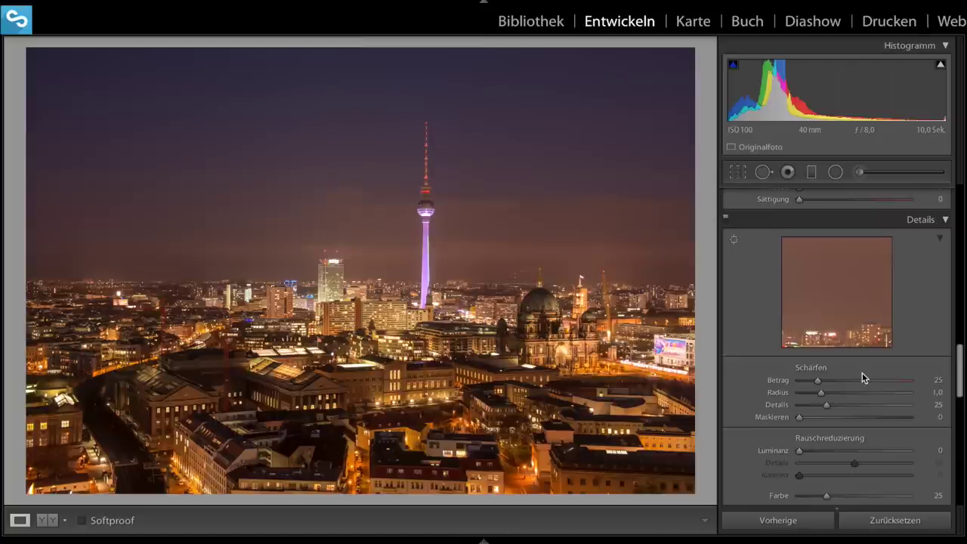
{"action": "scroll", "coordinate": [863, 378], "scroll_direction": "down", "scroll_amount": 1}
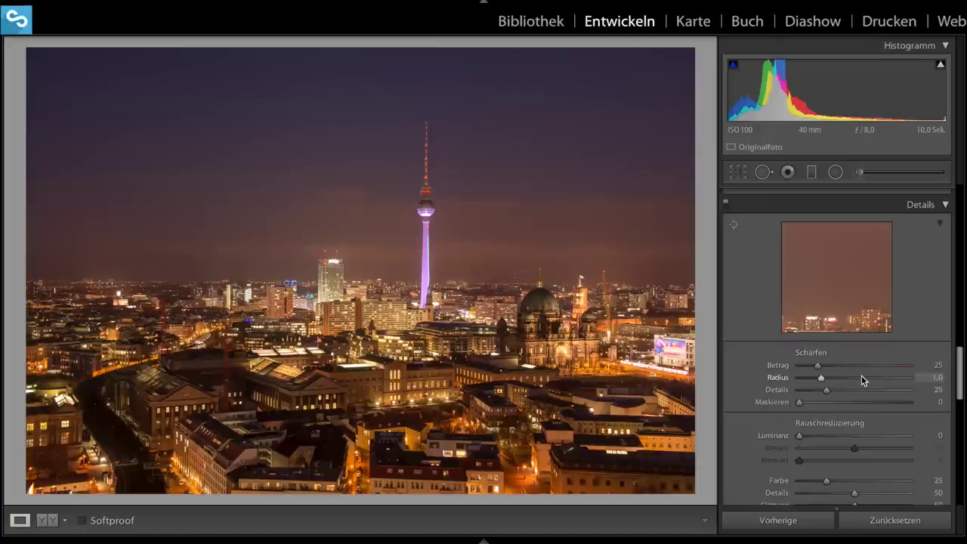
Zoom the photo to 1:1 and pan to centre the Berliner Dom
{"action": "left_click", "coordinate": [542, 337]}
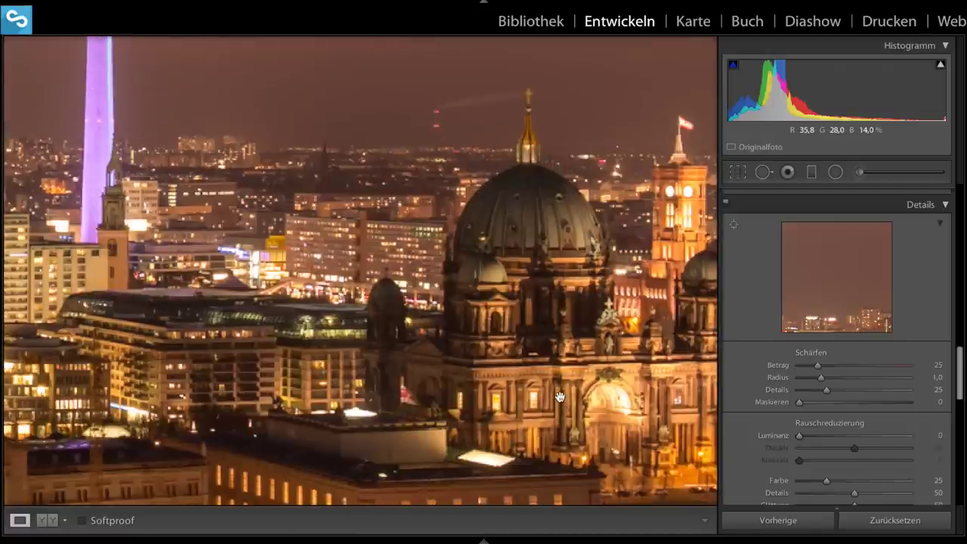
{"action": "left_click_drag", "start_coordinate": [569, 391], "coordinate": [511, 316]}
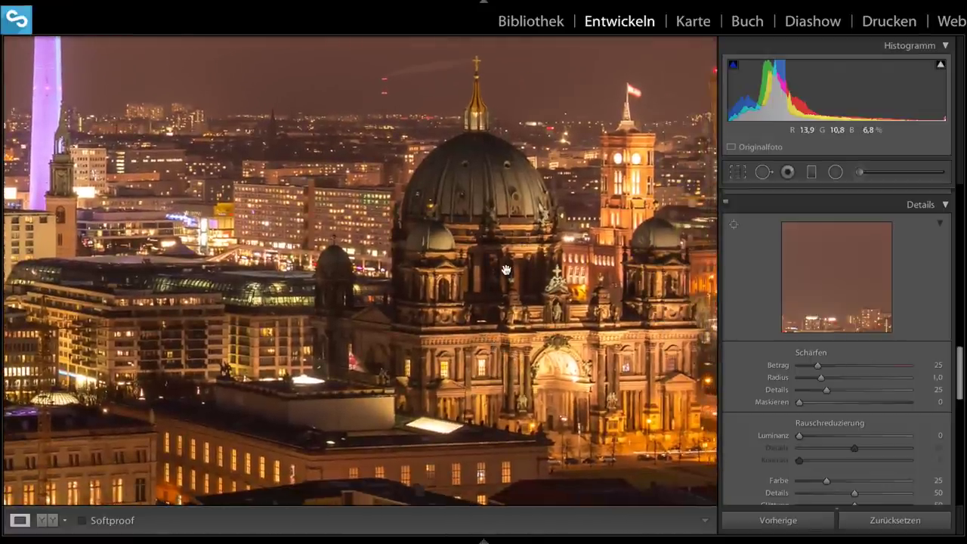
{"action": "left_click_drag", "start_coordinate": [283, 228], "coordinate": [476, 297]}
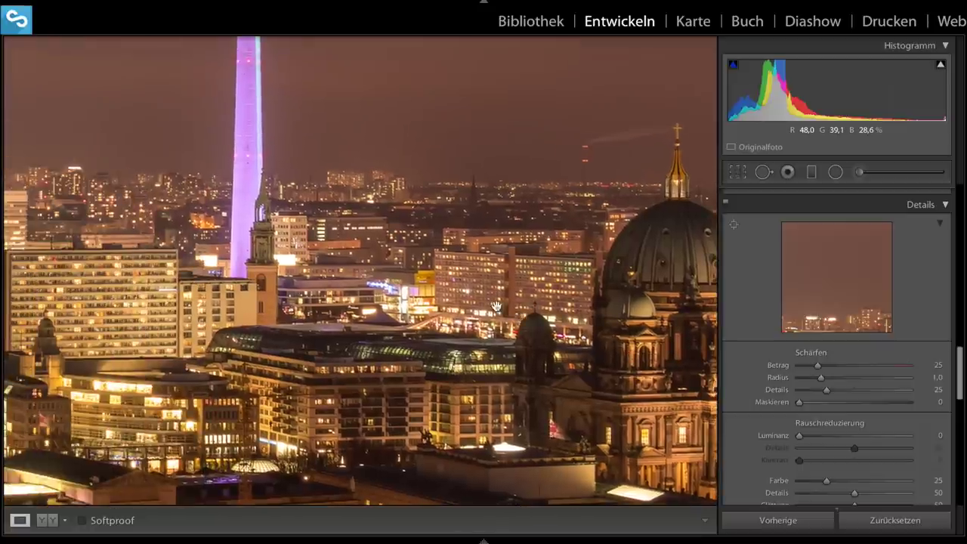
{"action": "left_click_drag", "start_coordinate": [498, 378], "coordinate": [350, 342]}
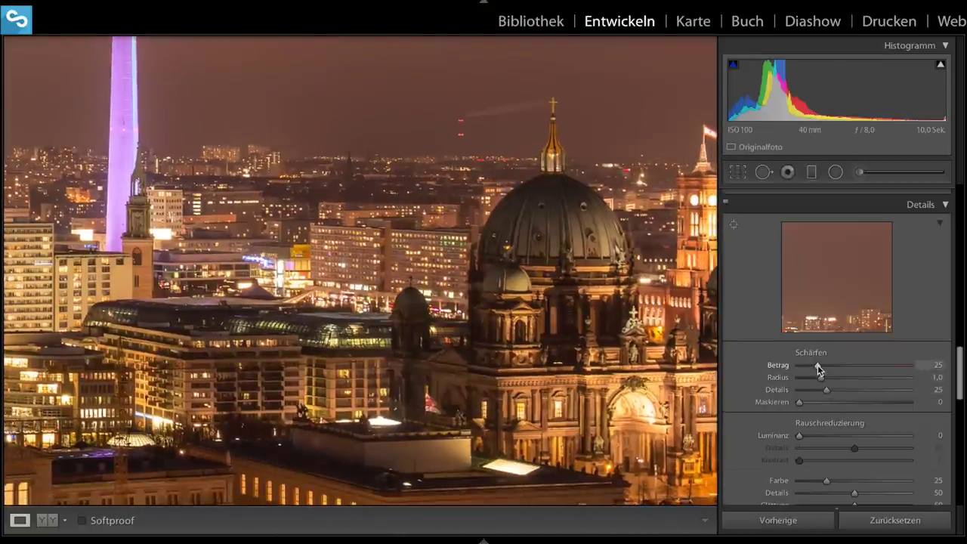
Set the Details panel's Sharpening Amount slider to 80
{"action": "left_click_drag", "start_coordinate": [817, 365], "coordinate": [858, 367]}
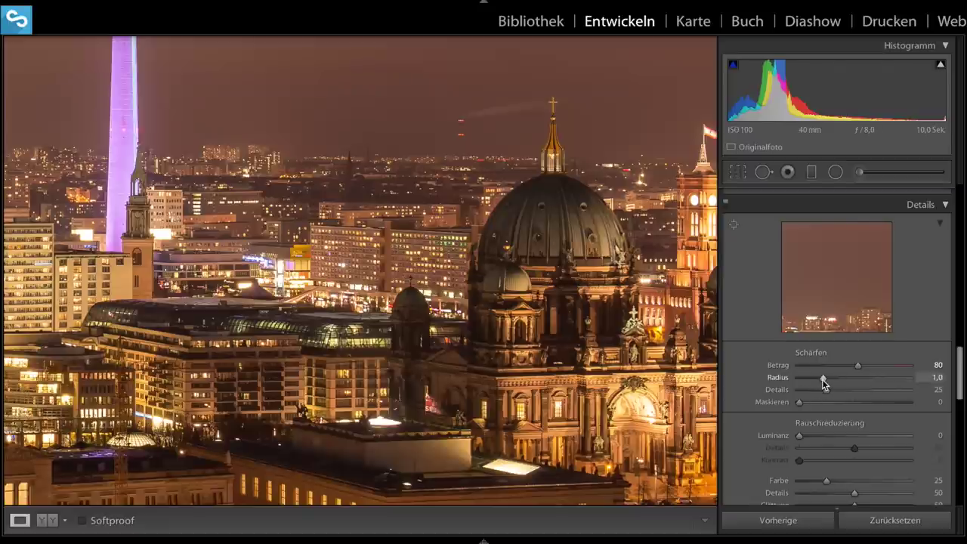
Try a Sharpening Radius around 2.3, then settle the radius at 0.7
{"action": "left_click_drag", "start_coordinate": [822, 379], "coordinate": [935, 383]}
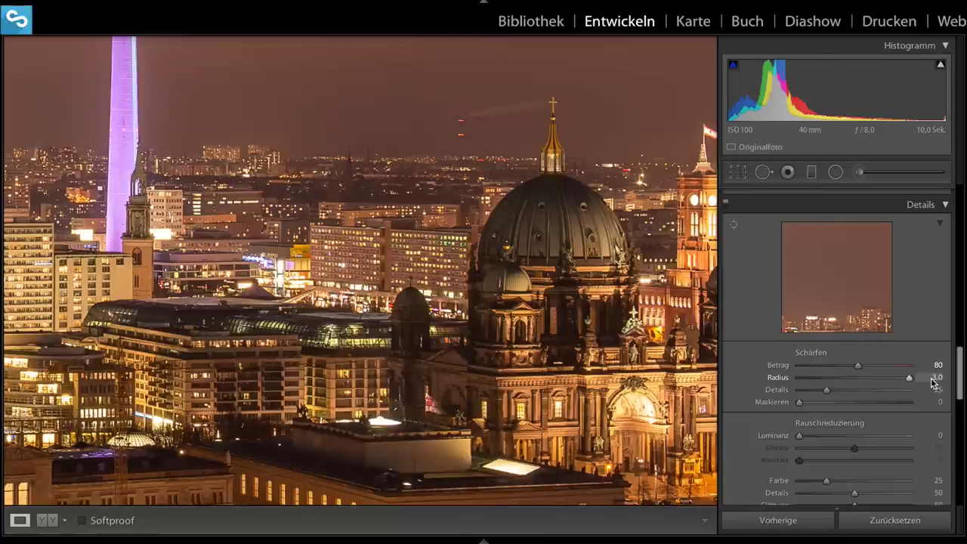
{"action": "left_click_drag", "start_coordinate": [873, 383], "coordinate": [858, 386]}
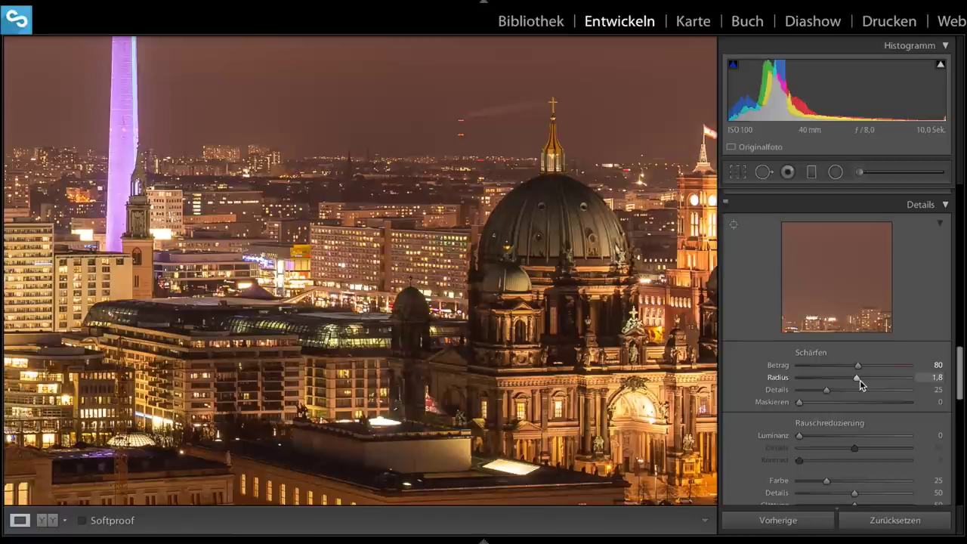
{"action": "left_click_drag", "start_coordinate": [859, 380], "coordinate": [814, 383]}
{"action": "left_click_drag", "start_coordinate": [819, 378], "coordinate": [814, 376]}
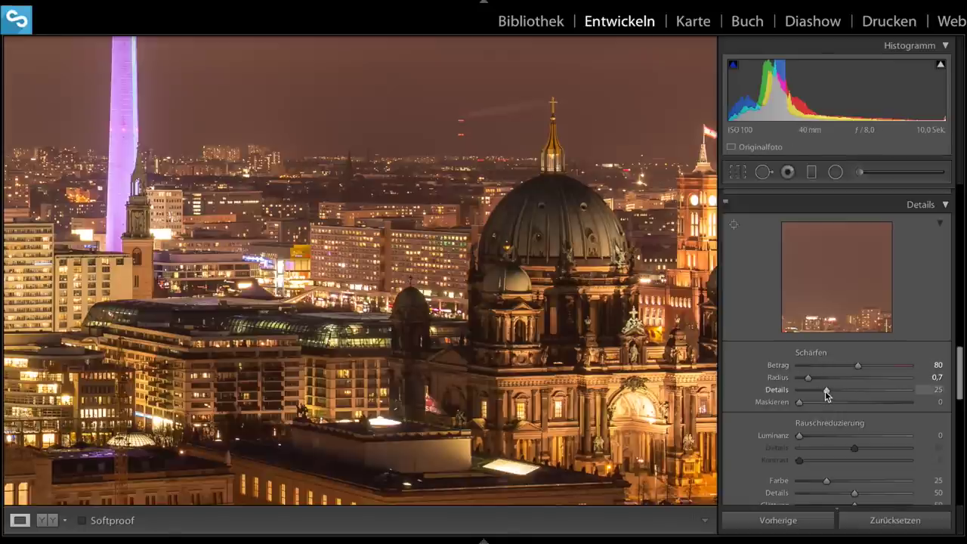
Try Sharpening Detail 100, settle on 35, and pan the 1:1 view around the cathedral
{"action": "mouse_move", "coordinate": [876, 390]}
{"action": "left_mouse_down"}
{"action": "mouse_move", "coordinate": [953, 394]}
{"action": "mouse_move", "coordinate": [867, 398]}
{"action": "mouse_move", "coordinate": [929, 396]}
{"action": "left_mouse_up"}
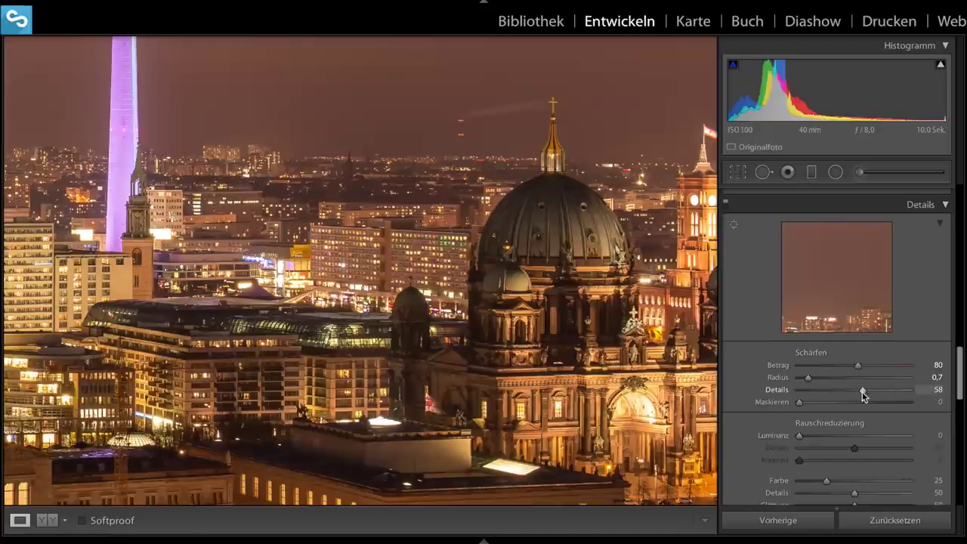
{"action": "left_click_drag", "start_coordinate": [861, 391], "coordinate": [834, 393]}
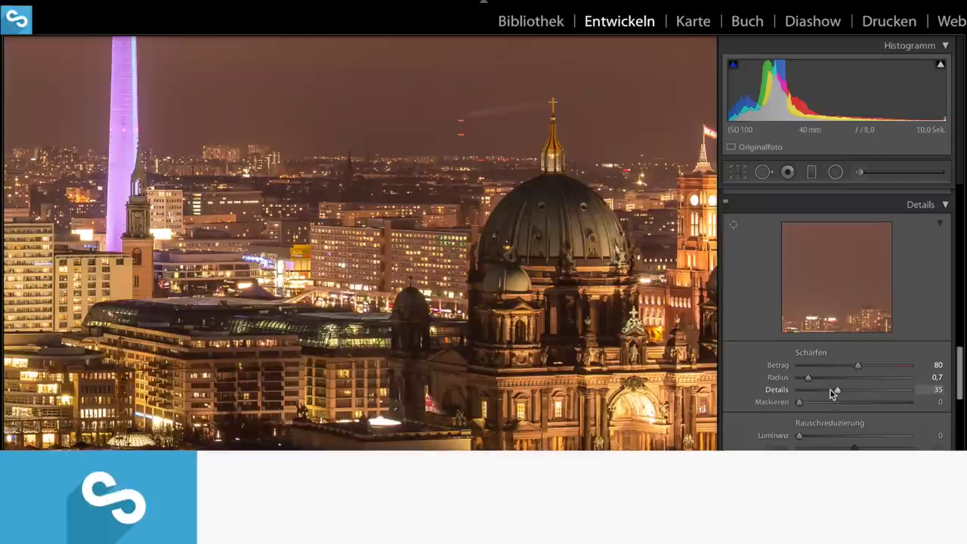
{"action": "mouse_move", "coordinate": [610, 342]}
{"action": "left_mouse_down"}
{"action": "mouse_move", "coordinate": [574, 293]}
{"action": "mouse_move", "coordinate": [523, 271]}
{"action": "left_mouse_up"}
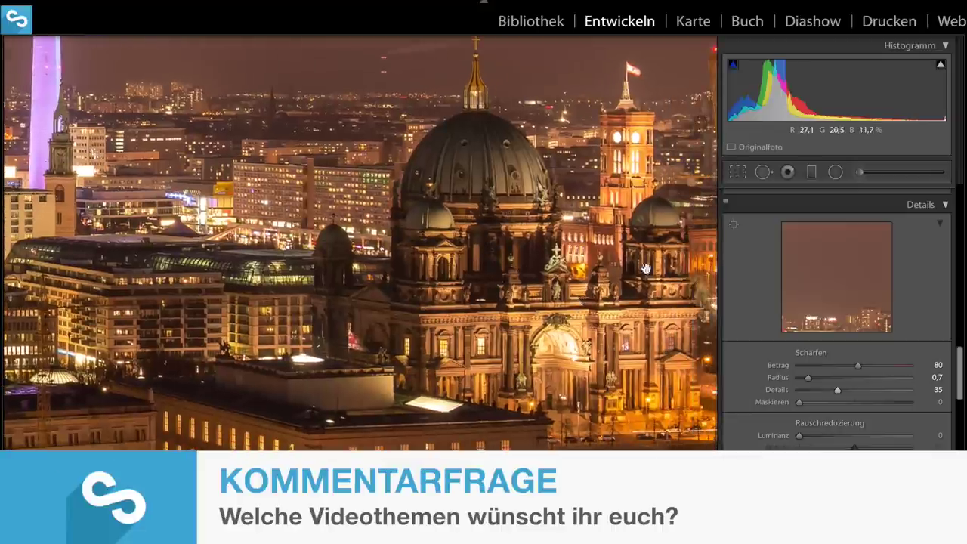
{"action": "left_click_drag", "start_coordinate": [645, 269], "coordinate": [533, 292]}
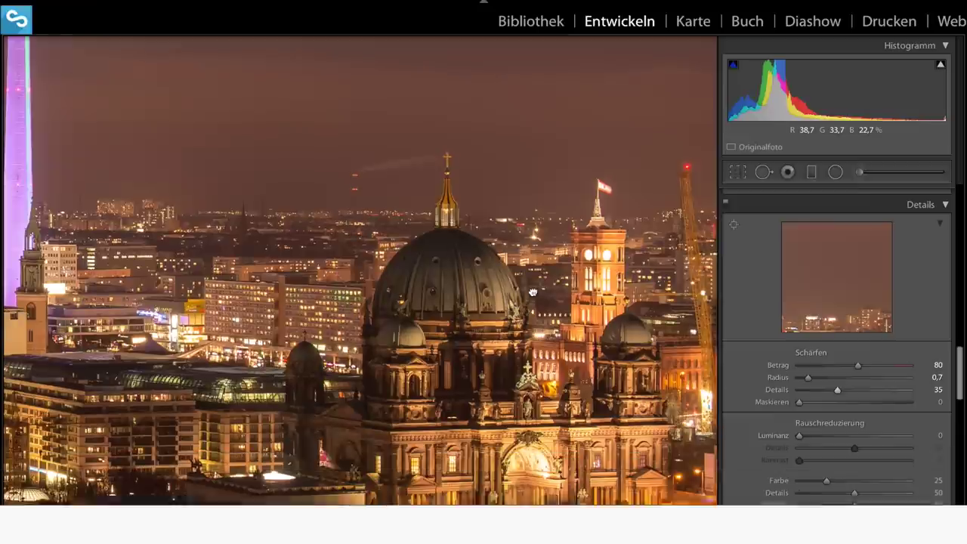
{"action": "left_click_drag", "start_coordinate": [489, 250], "coordinate": [504, 246]}
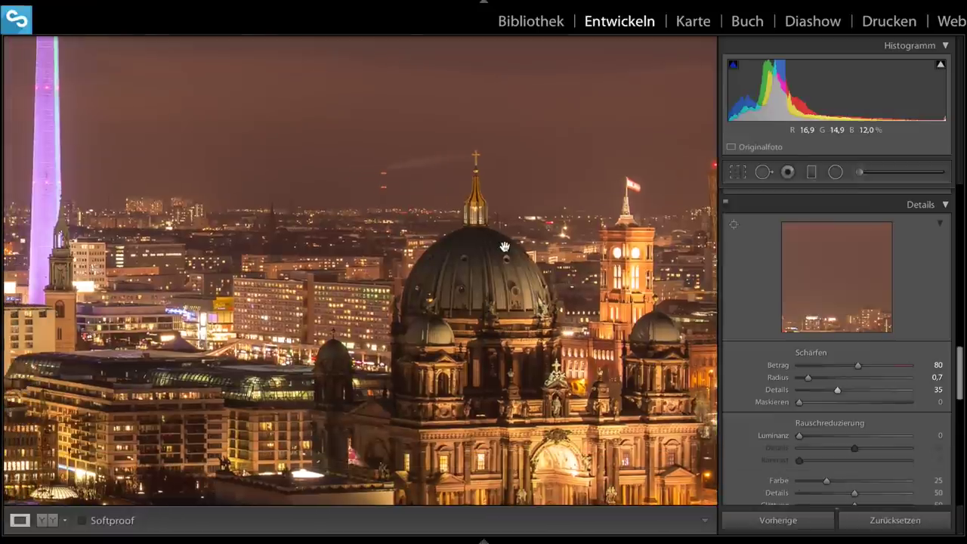
Fit the photo in view and set sharpening Masking to 40 while Alt-previewing the mask
{"action": "left_click_drag", "start_coordinate": [511, 155], "coordinate": [518, 253]}
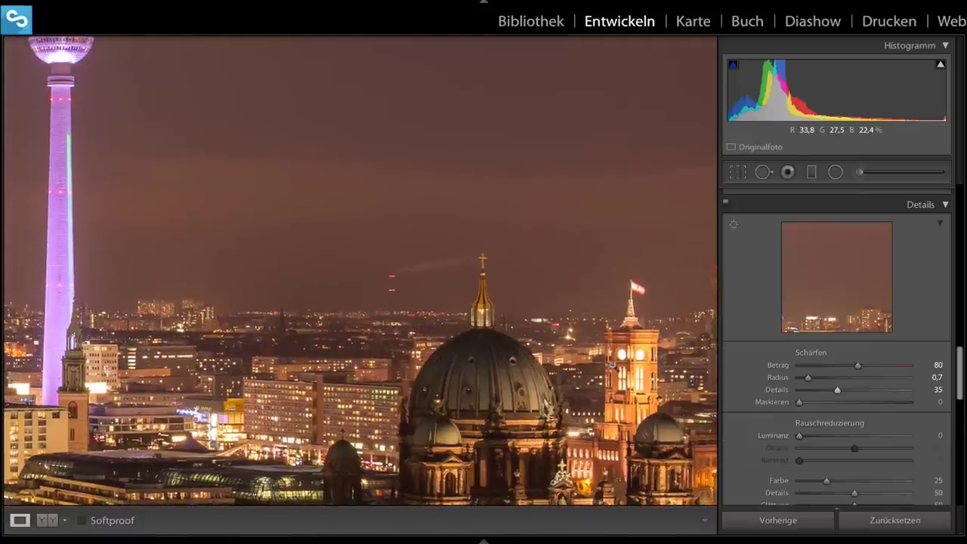
{"action": "key", "text": "z"}
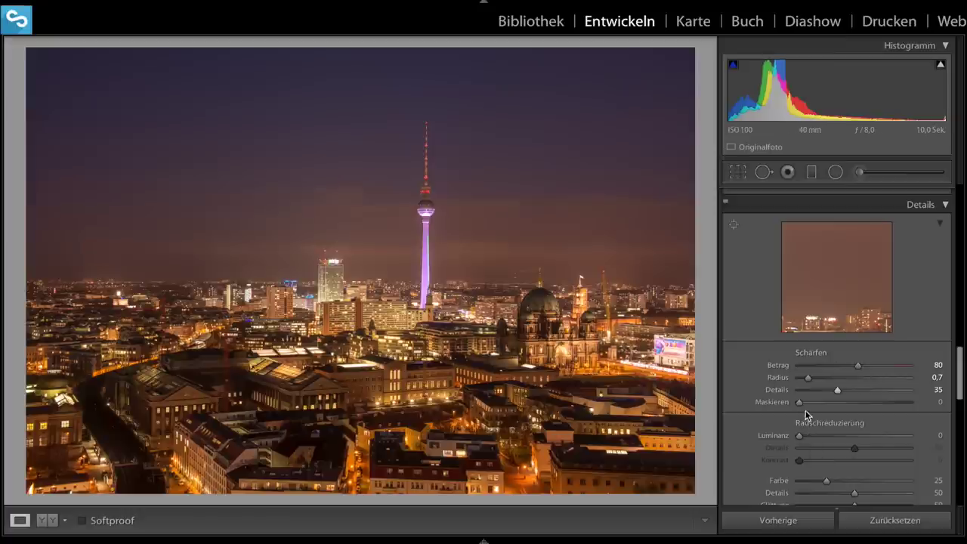
{"action": "left_click_drag", "start_coordinate": [799, 402], "coordinate": [836, 407]}
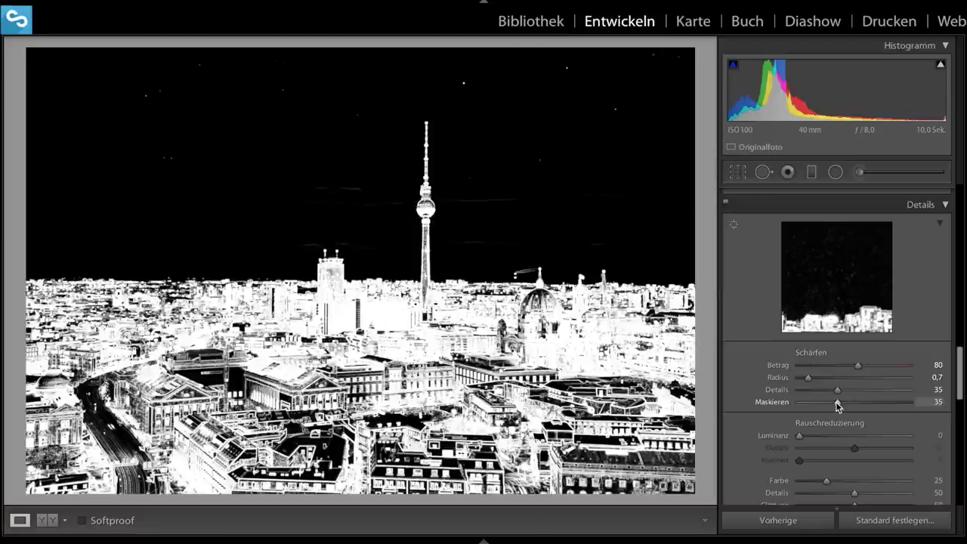
{"action": "left_click_drag", "start_coordinate": [836, 406], "coordinate": [836, 407]}
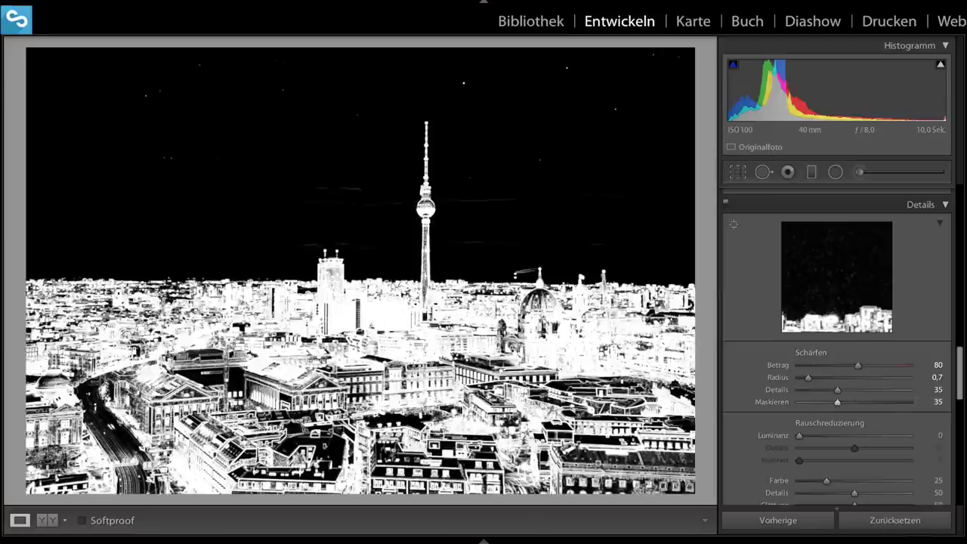
{"action": "key", "text": "alt"}
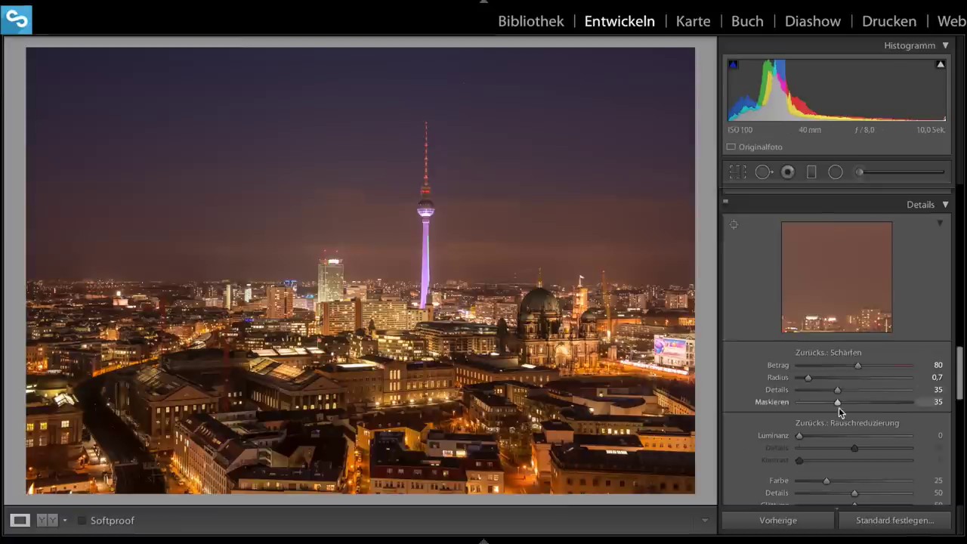
{"action": "left_click_drag", "start_coordinate": [836, 405], "coordinate": [835, 405]}
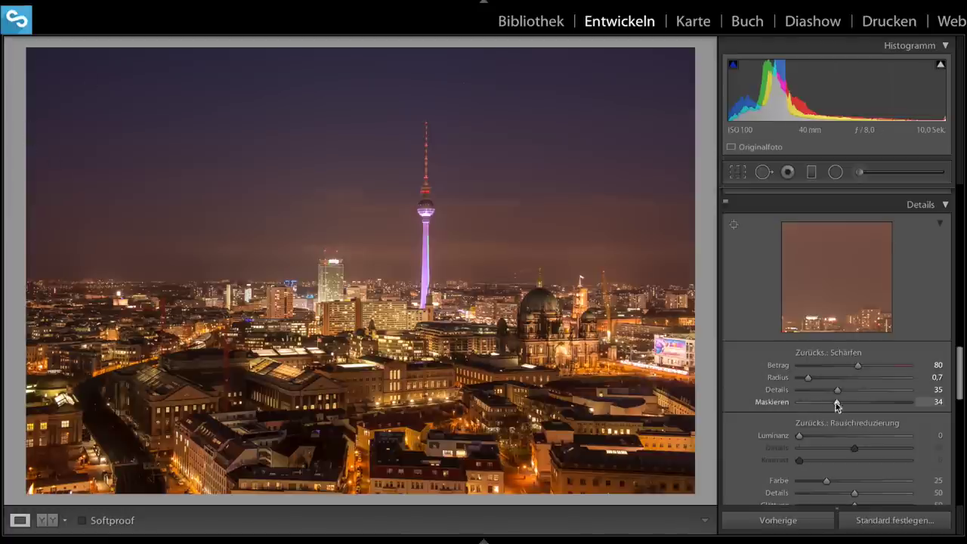
{"action": "left_click_drag", "start_coordinate": [836, 402], "coordinate": [844, 406]}
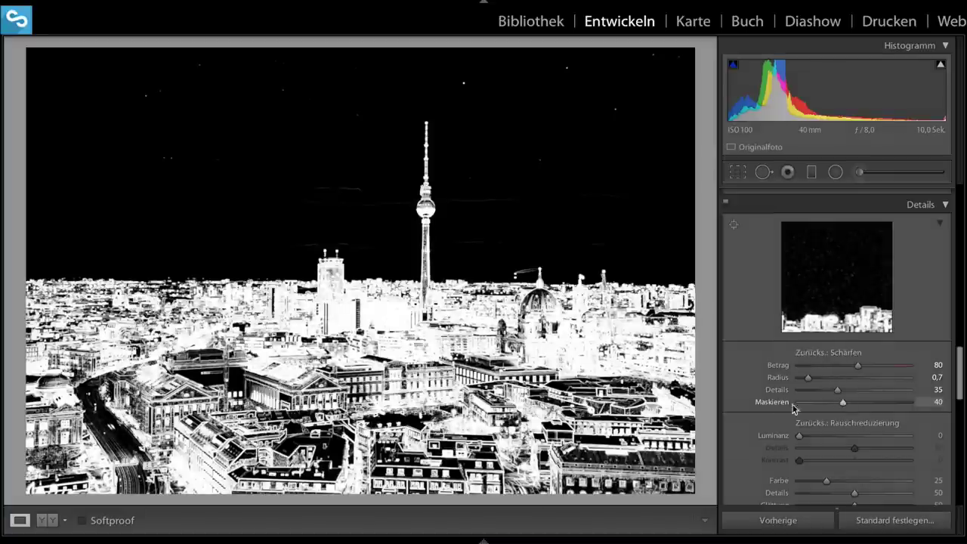
{"action": "key", "text": "alt"}
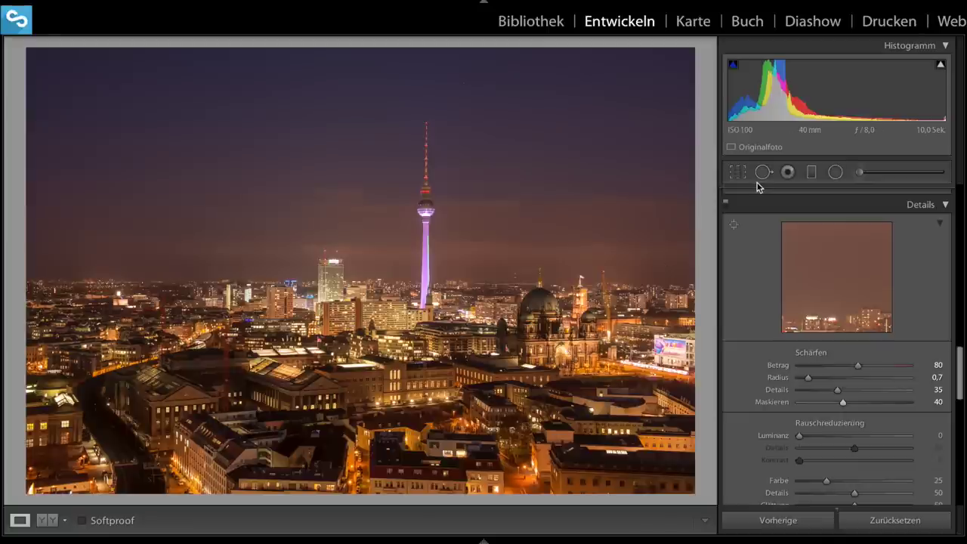
Prepare an Adjustment Brush effect reset to exposure 0 with Sharpness 100
{"action": "left_click", "coordinate": [879, 172]}
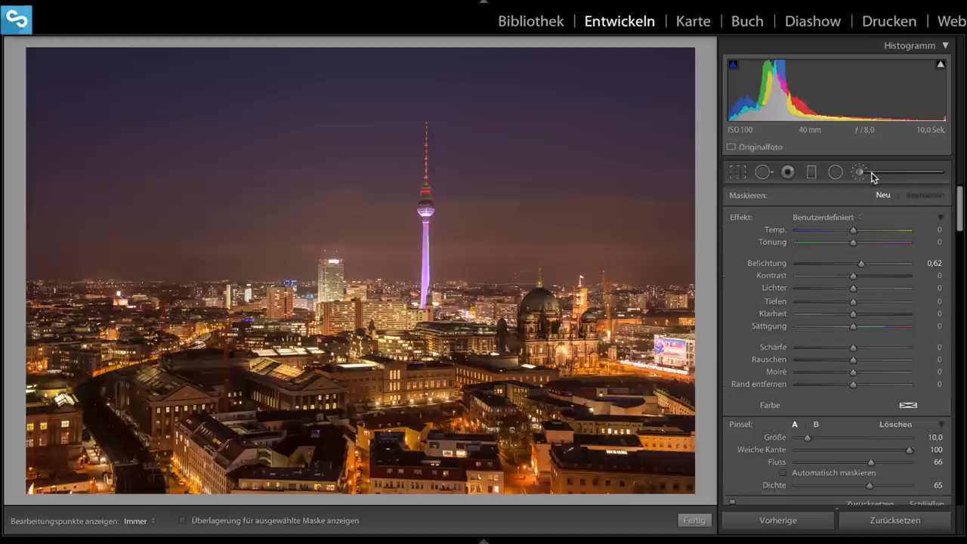
{"action": "left_click", "coordinate": [746, 220], "text": "alt"}
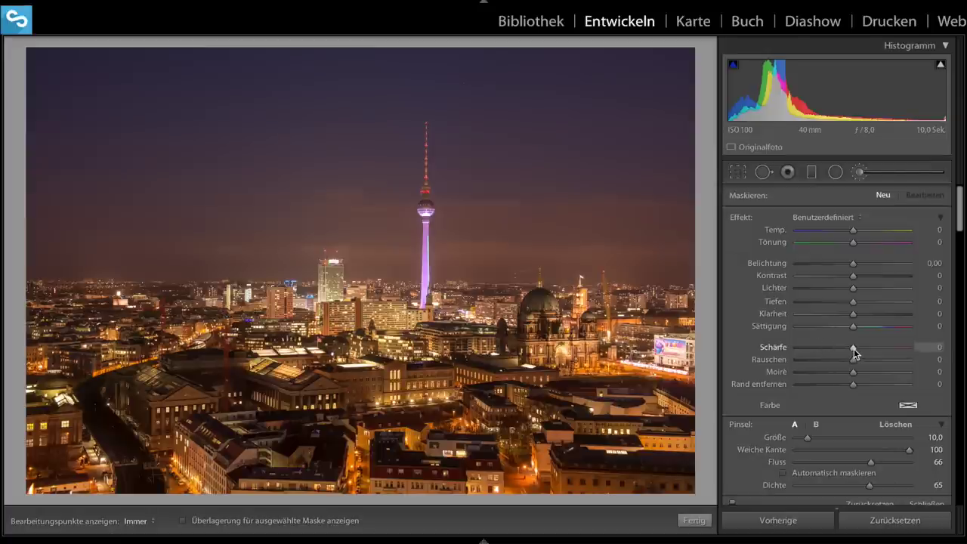
{"action": "left_click_drag", "start_coordinate": [854, 348], "coordinate": [910, 348]}
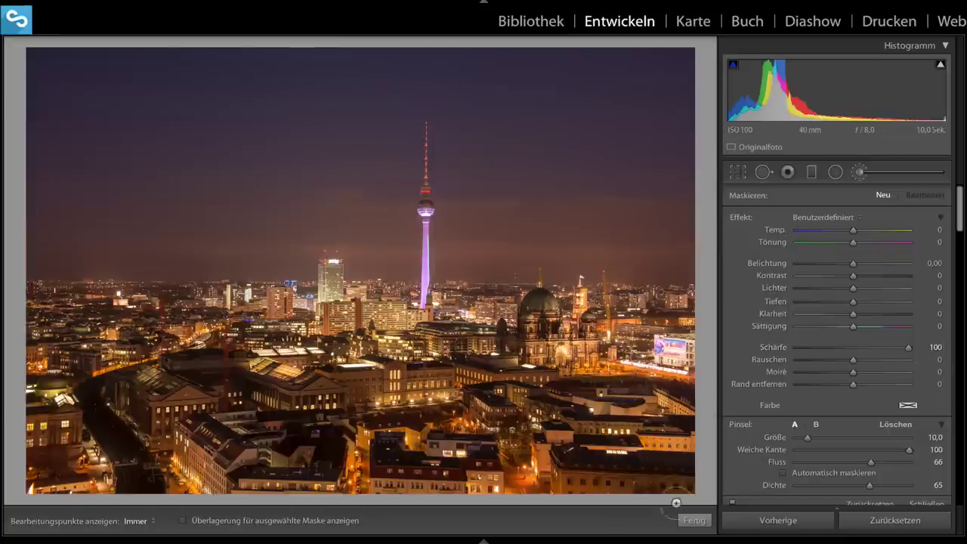
{"action": "left_click", "coordinate": [694, 520]}
At 1:1 with pins hidden, brush the cathedral dome and lower its Sharpness to 41
{"action": "left_click", "coordinate": [569, 305]}
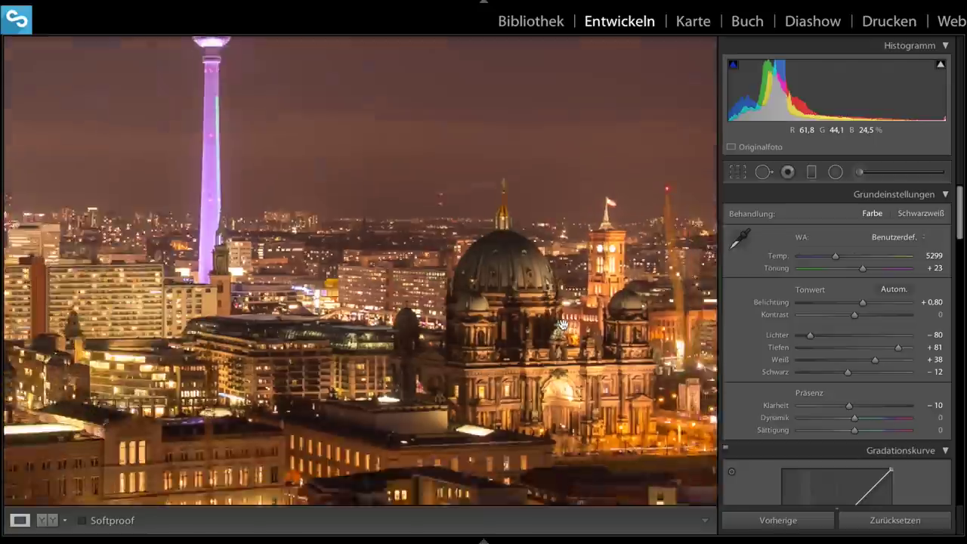
{"action": "left_click", "coordinate": [879, 175]}
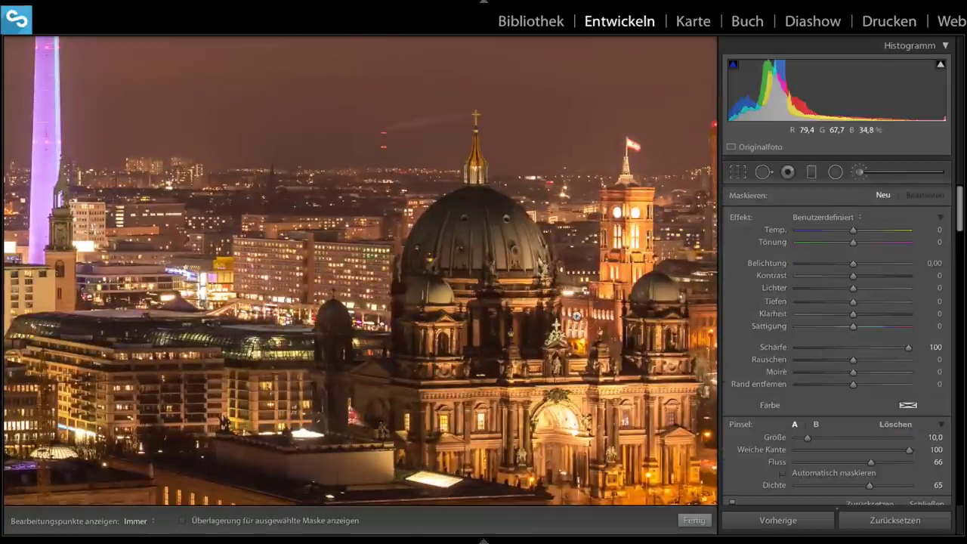
{"action": "key", "text": "h"}
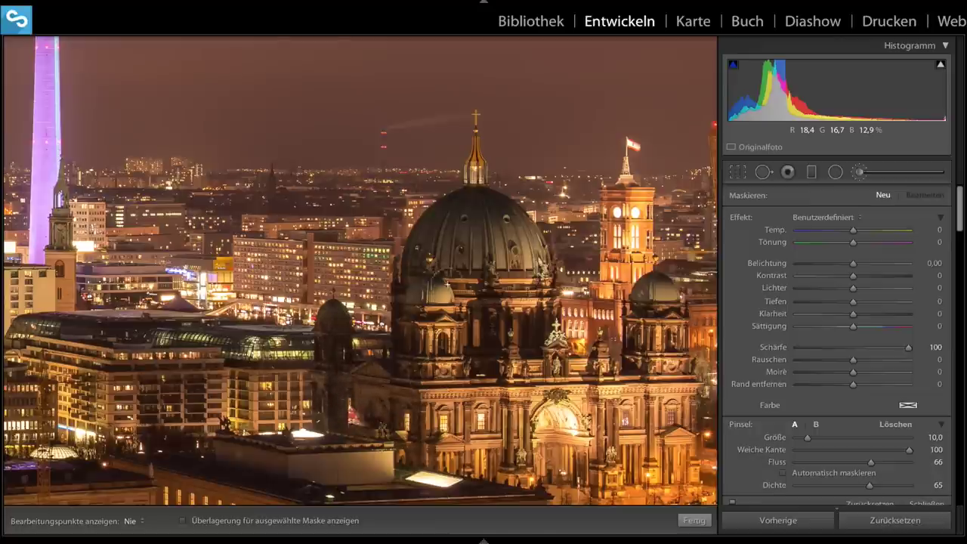
{"action": "left_click", "coordinate": [610, 468]}
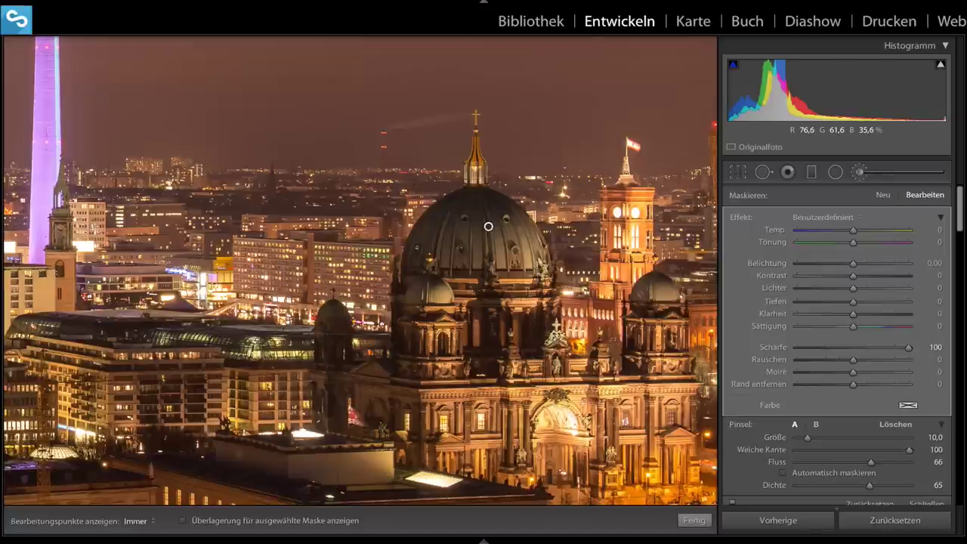
{"action": "left_click_drag", "start_coordinate": [908, 346], "coordinate": [871, 346]}
Finish the brush, zoom back out to the whole photo and open the Export dialog
{"action": "left_click", "coordinate": [691, 520]}
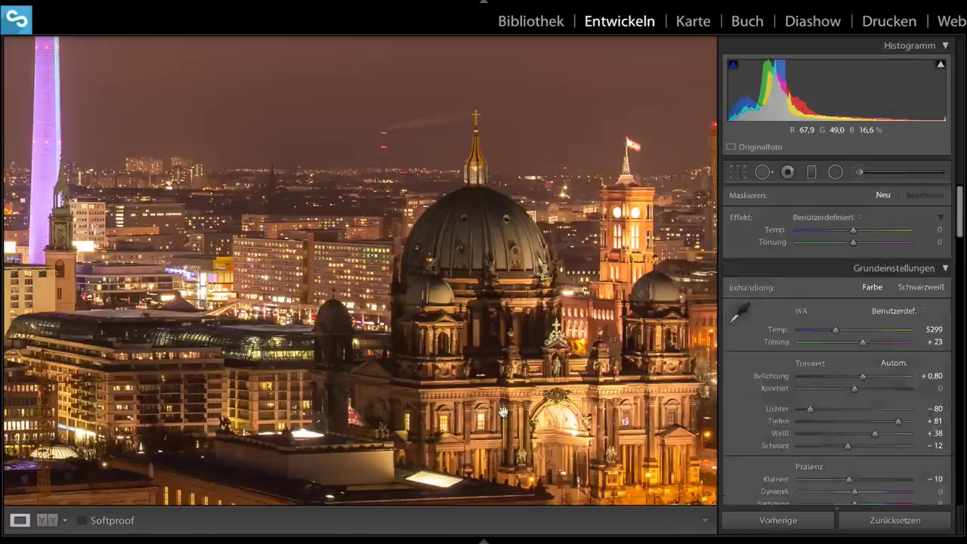
{"action": "left_click", "coordinate": [468, 391]}
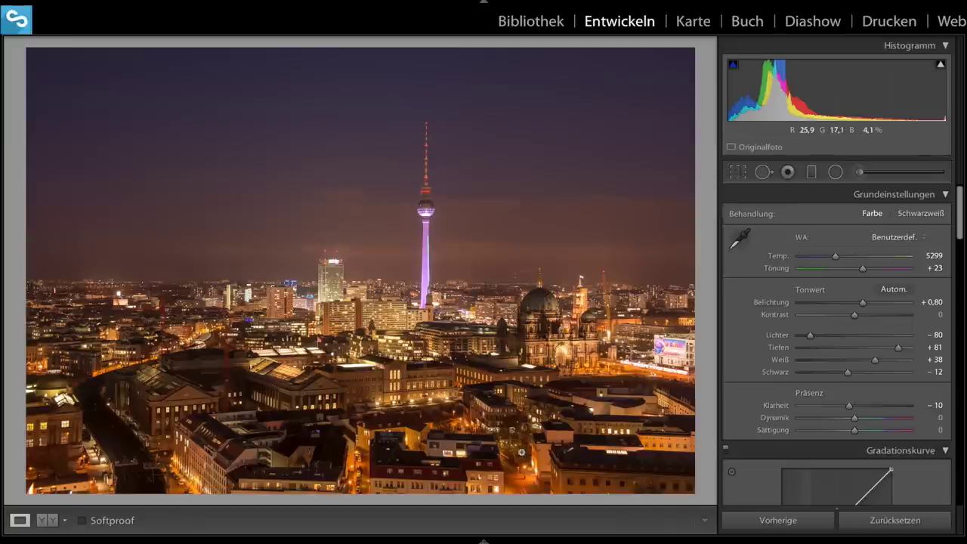
{"action": "right_click", "coordinate": [540, 351]}
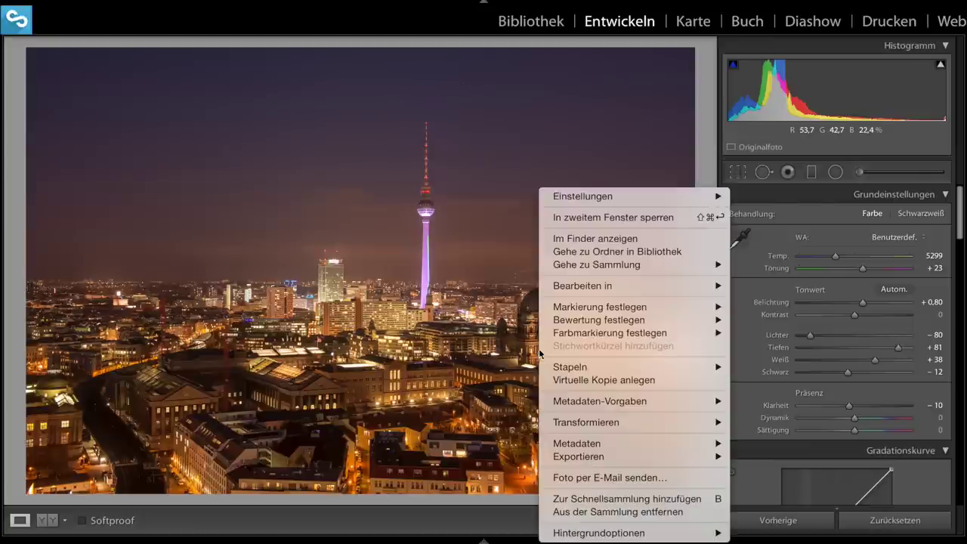
{"action": "mouse_move", "coordinate": [579, 456]}
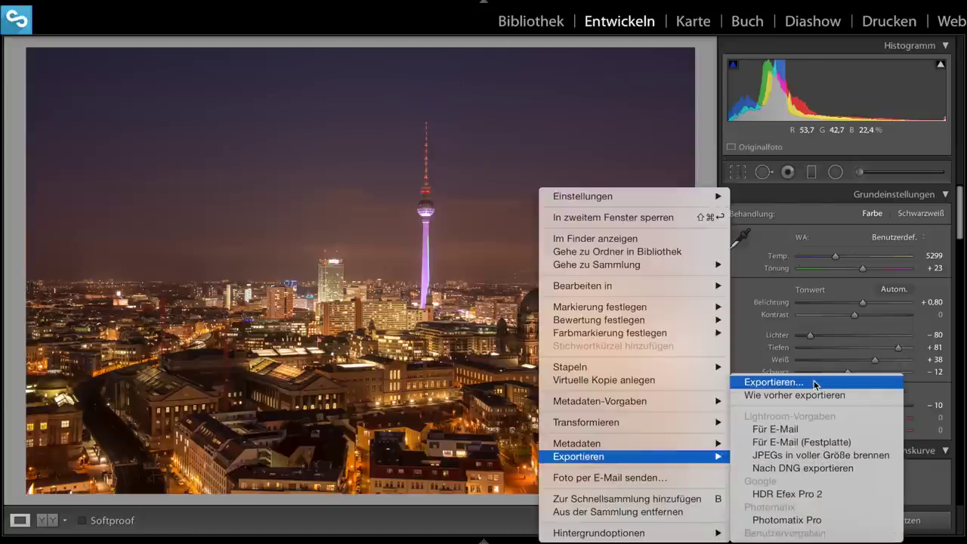
{"action": "left_click", "coordinate": [816, 383]}
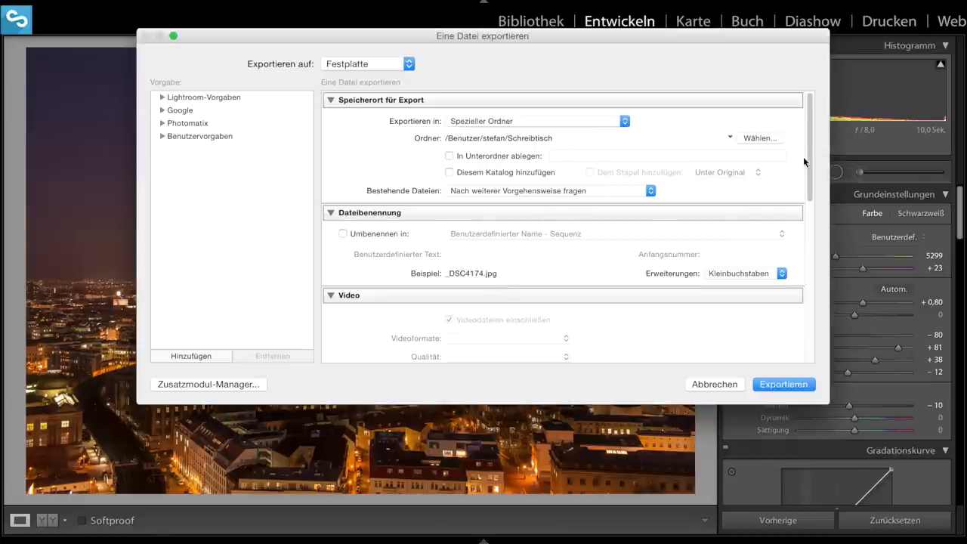
Scroll the export dialog to Output Sharpening and open the Sharpen For choices
{"action": "left_click_drag", "start_coordinate": [806, 155], "coordinate": [800, 277]}
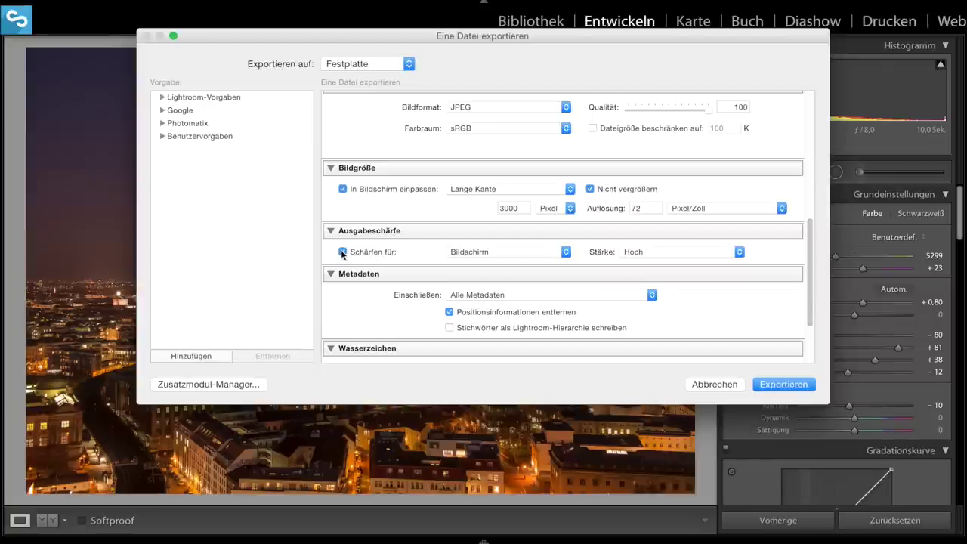
{"action": "left_click", "coordinate": [486, 253]}
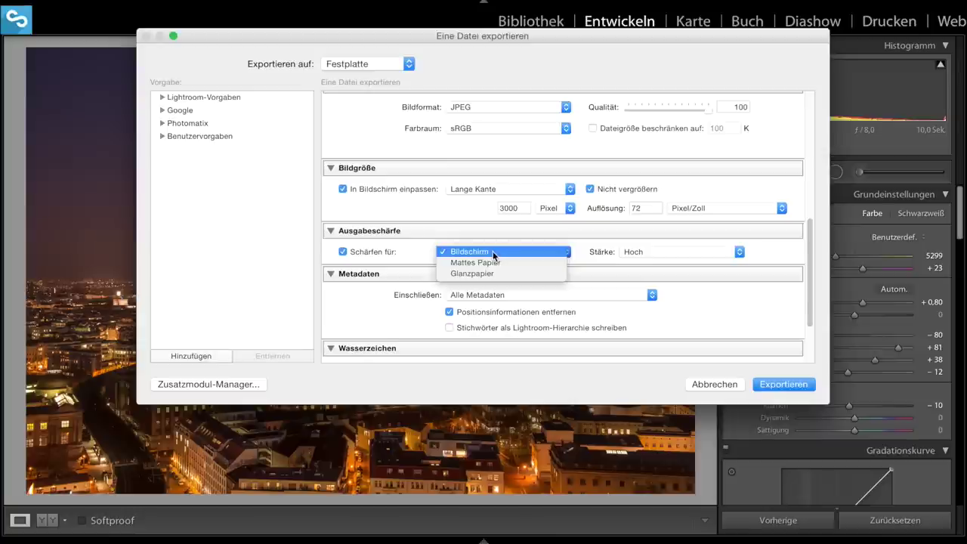
Keep output sharpening at 'Schärfen für Bildschirm' with Stärke 'Hoch', then cancel the export
{"action": "left_click", "coordinate": [492, 251]}
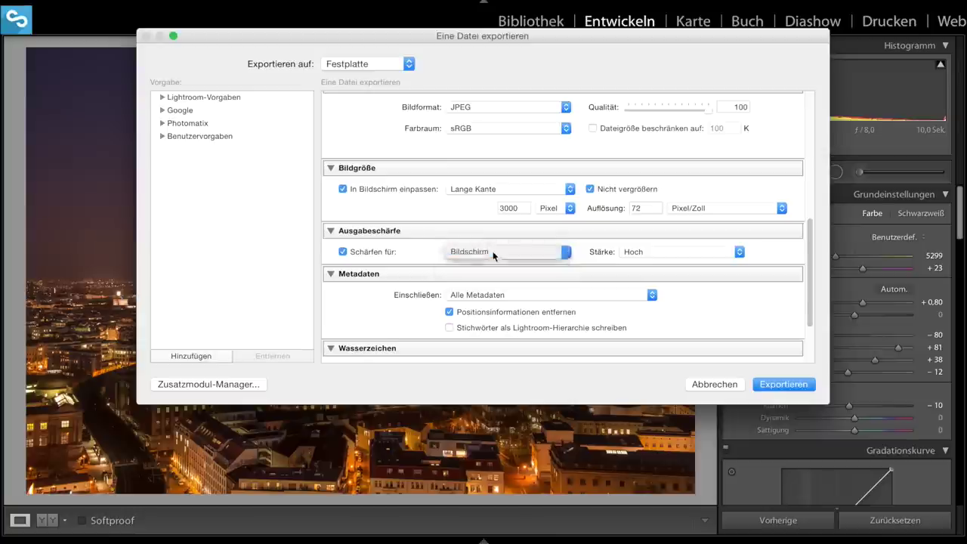
{"action": "left_click", "coordinate": [654, 256]}
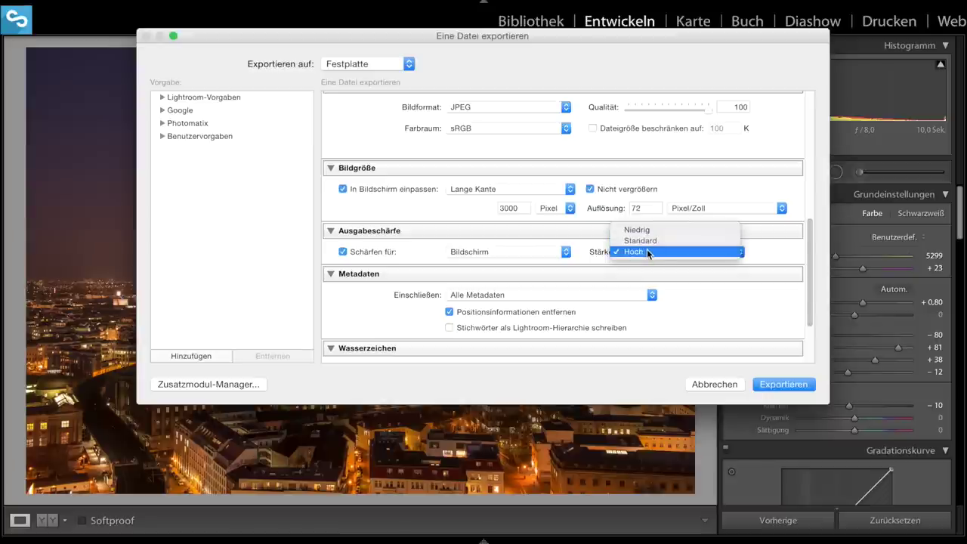
{"action": "left_click", "coordinate": [646, 251]}
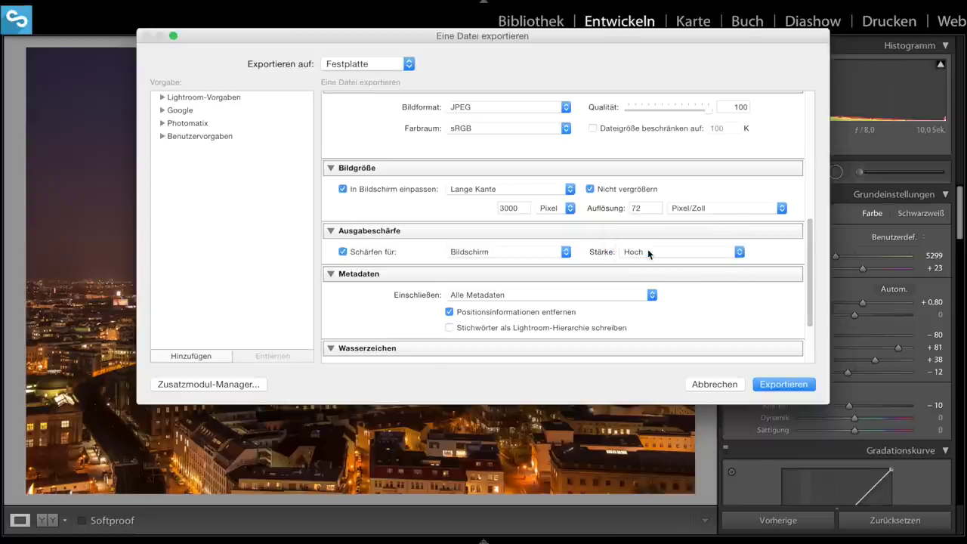
{"action": "left_click", "coordinate": [503, 252]}
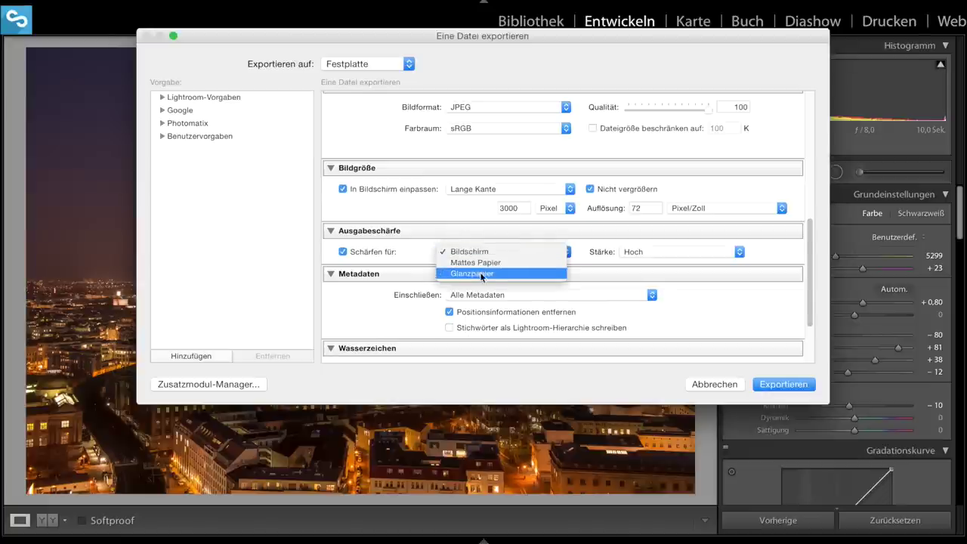
{"action": "left_click", "coordinate": [444, 252]}
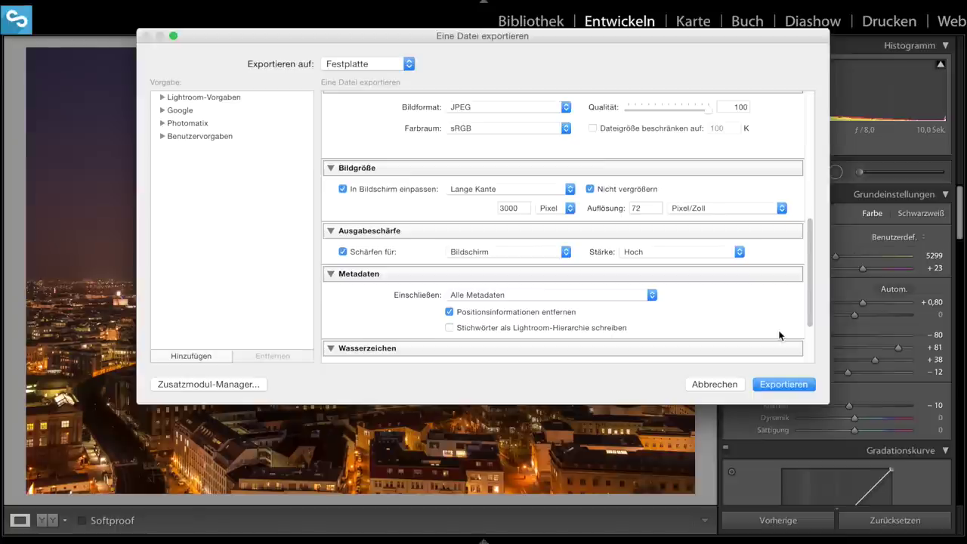
{"action": "left_click", "coordinate": [712, 383]}
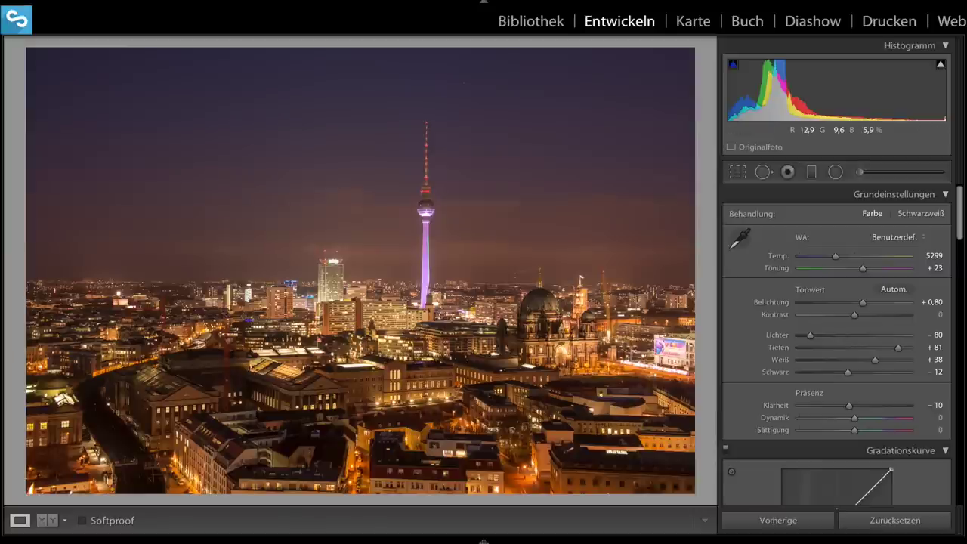